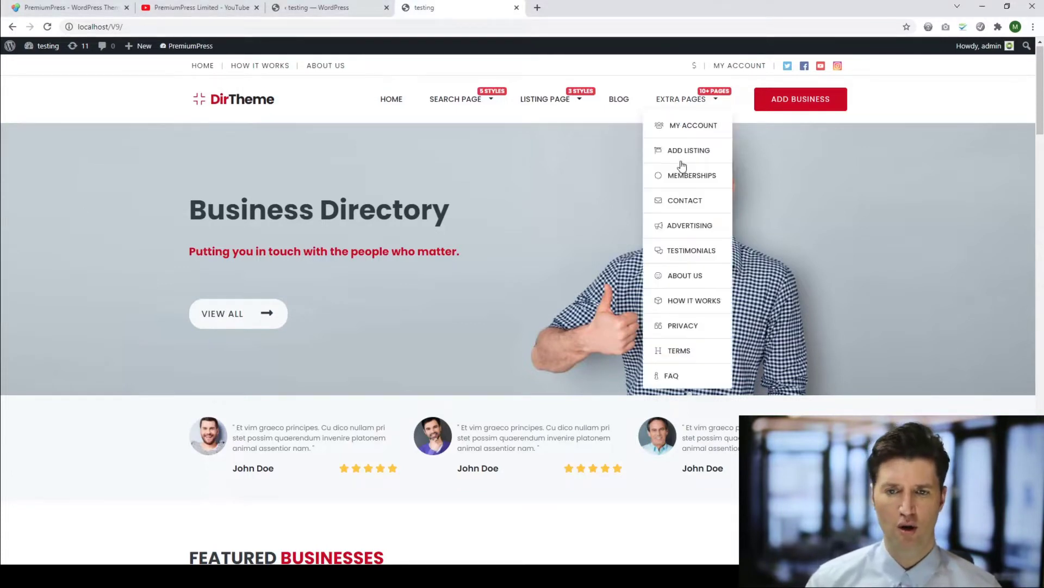
# Go to Memberships under Extra Pages to see the Bronze, Silver and Gold packages.
pyautogui.click(684, 179)
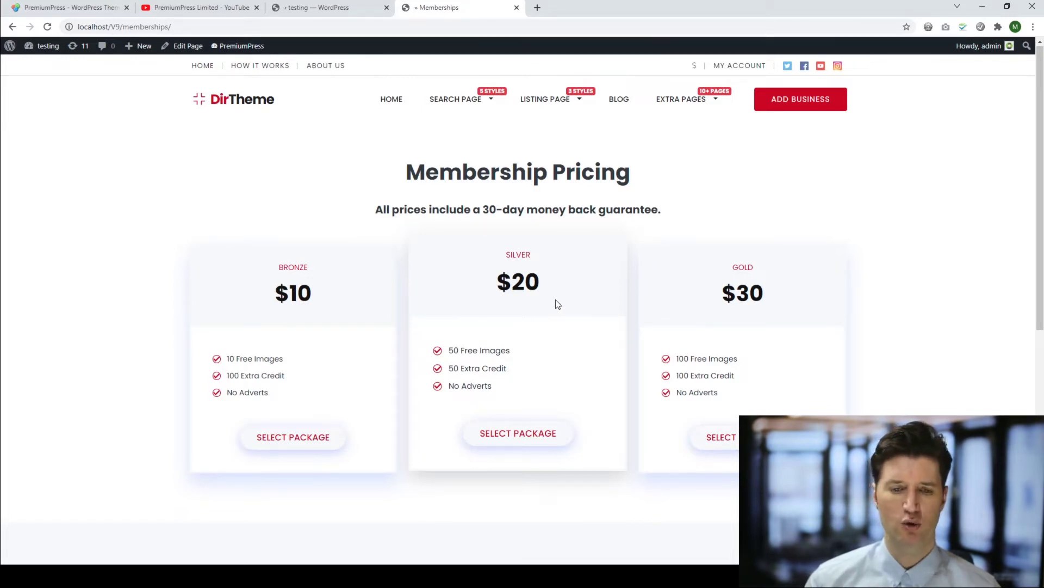
pyautogui.click(516, 432)
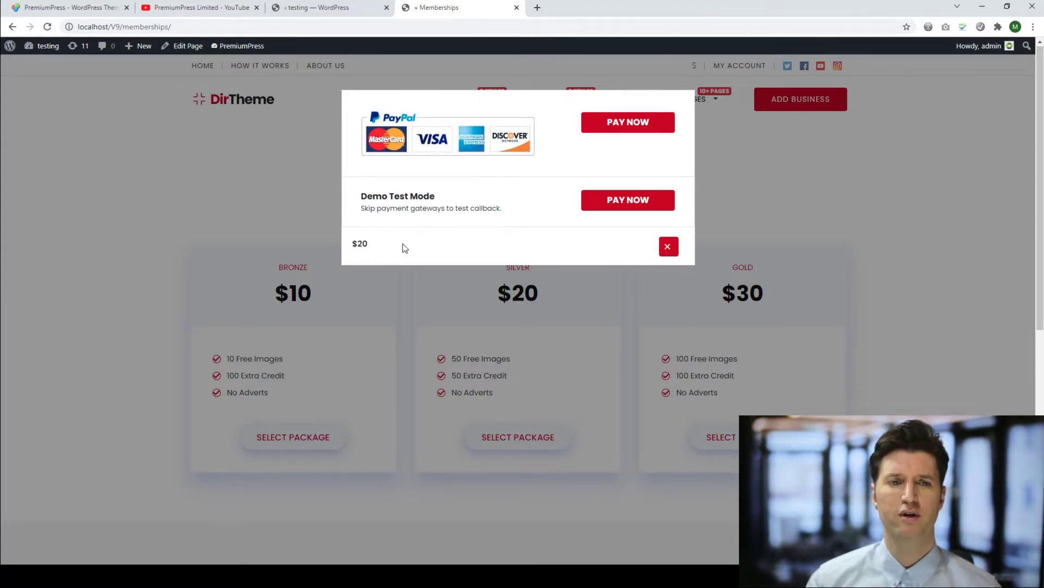
pyautogui.click(723, 159)
# Navigate from the WordPress Dashboard through PremiumPress and Checkout to the Coupons settings.
pyautogui.moveTo(46, 45)
pyautogui.click(43, 64)
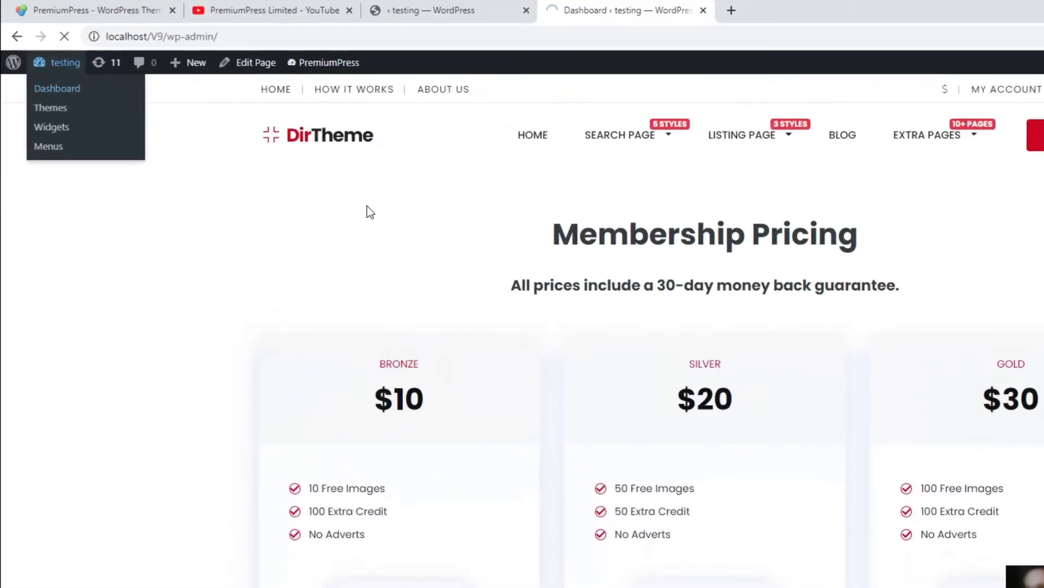
pyautogui.click(95, 211)
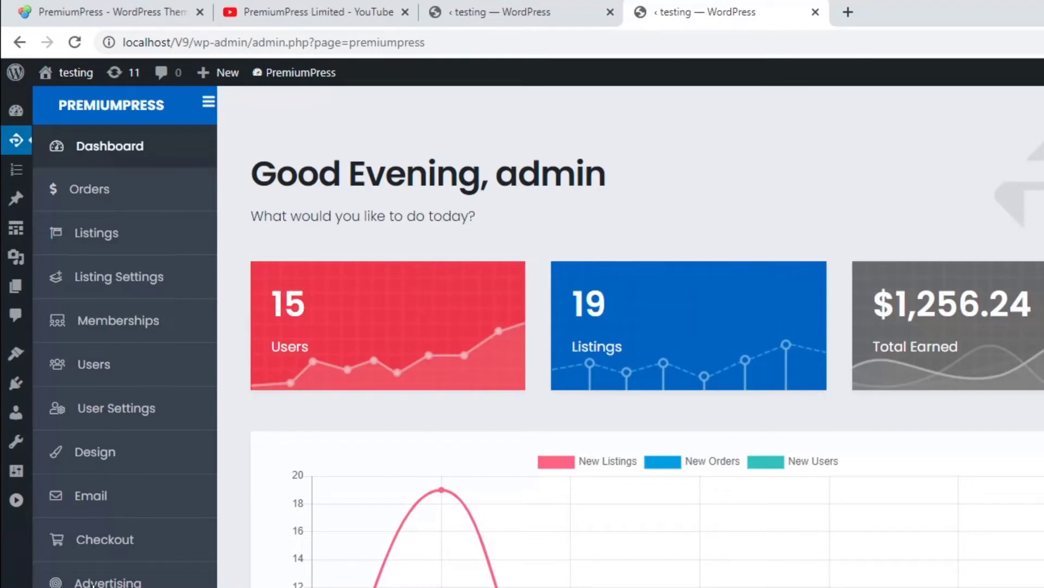
pyautogui.click(100, 546)
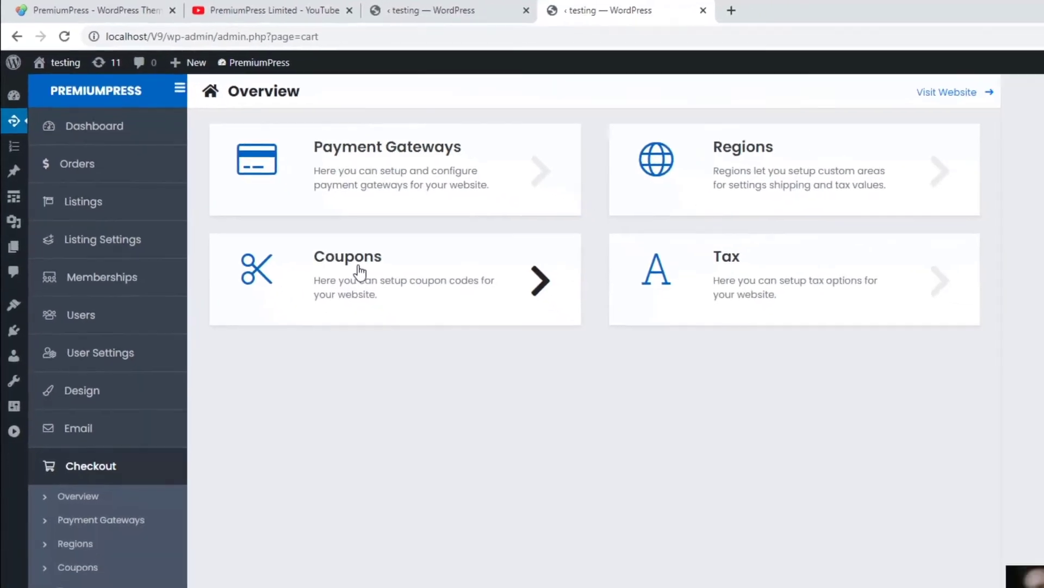
pyautogui.click(359, 270)
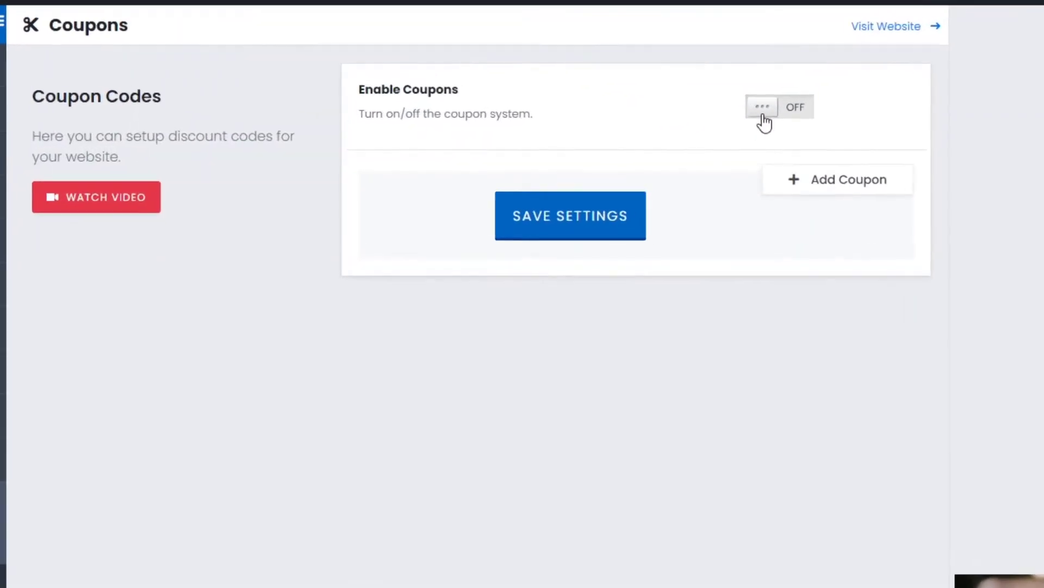
# Turn on Enable Coupons and save a new coupon 'test' with a 50% percentage value.
pyautogui.click(810, 108)
pyautogui.click(651, 220)
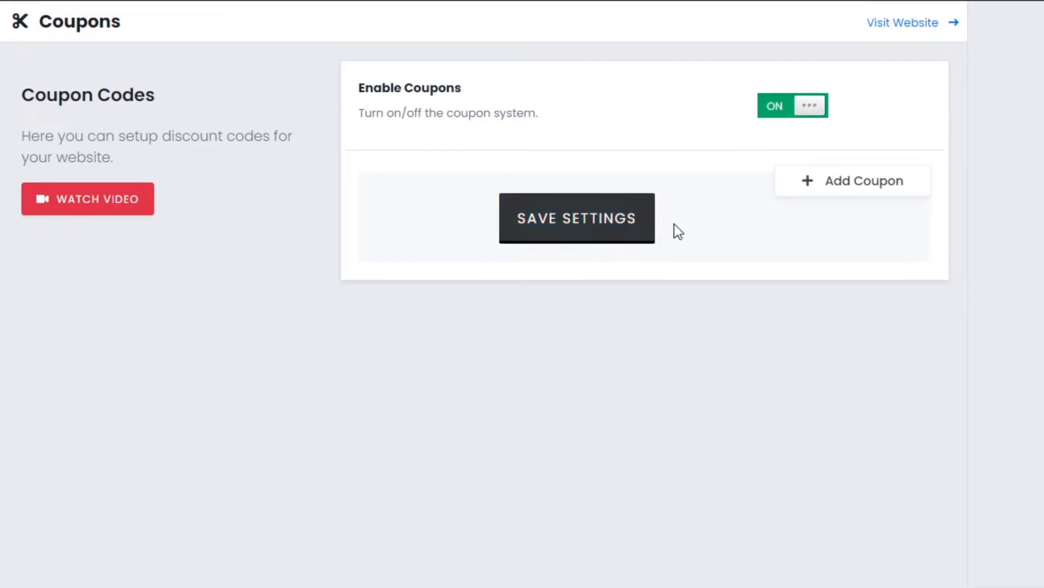
pyautogui.click(831, 187)
pyautogui.click(591, 214)
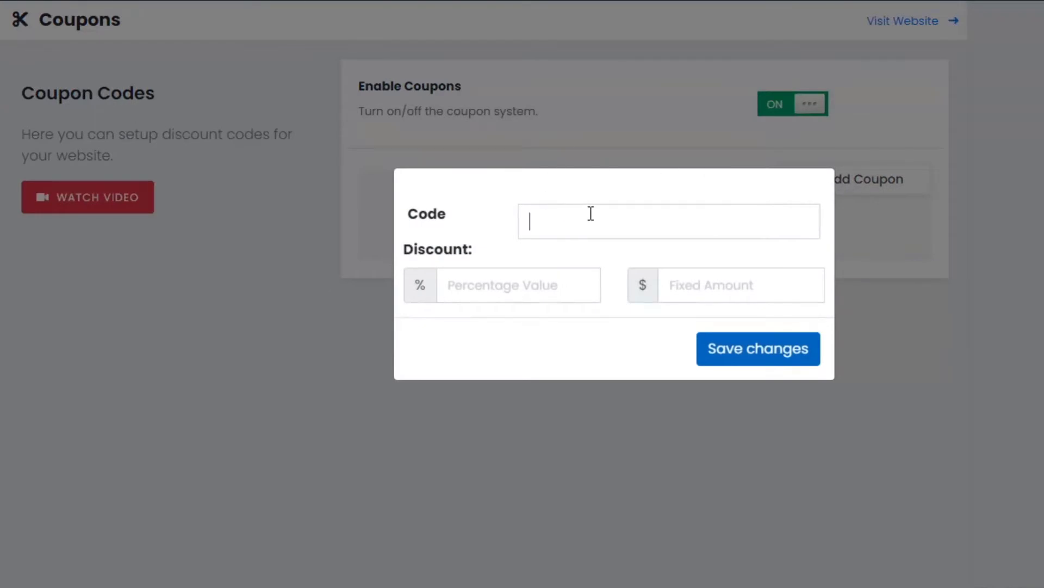
pyautogui.write('test')
pyautogui.click(740, 292)
pyautogui.click(523, 288)
pyautogui.write('50')
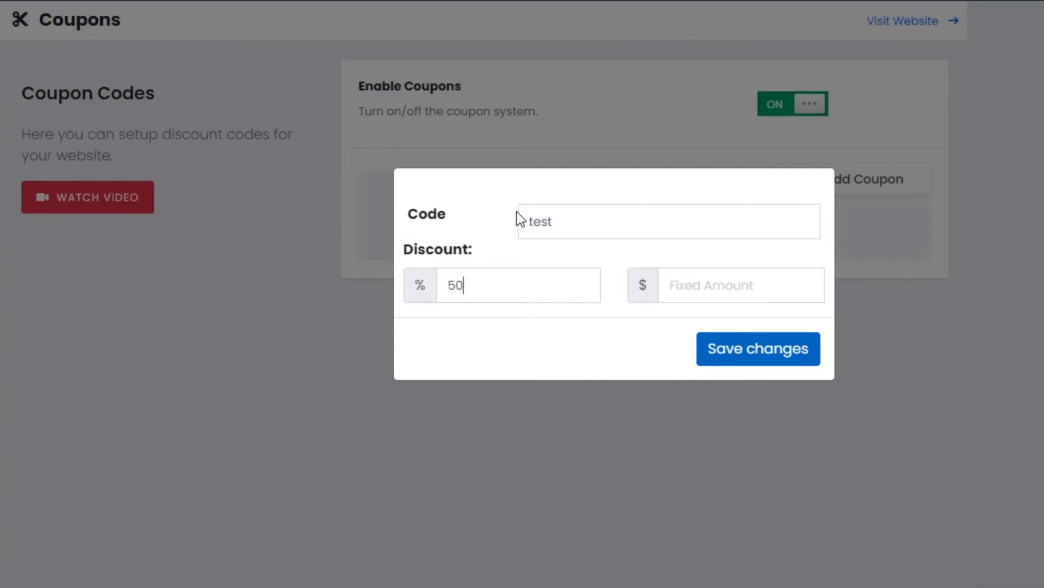
pyautogui.click(759, 349)
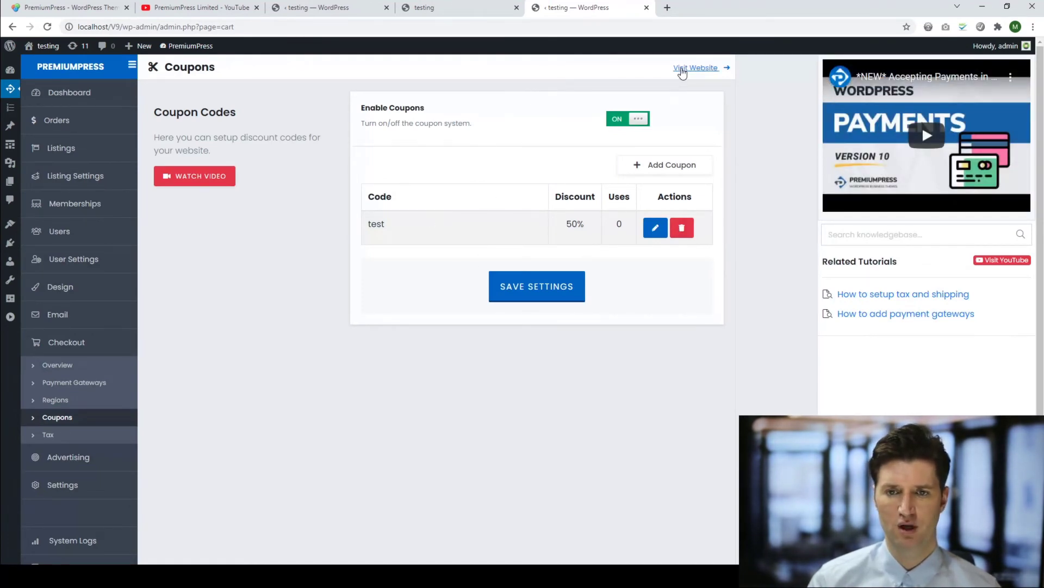
# On the public site, start checkout for the $20 Silver membership package.
pyautogui.click(682, 69)
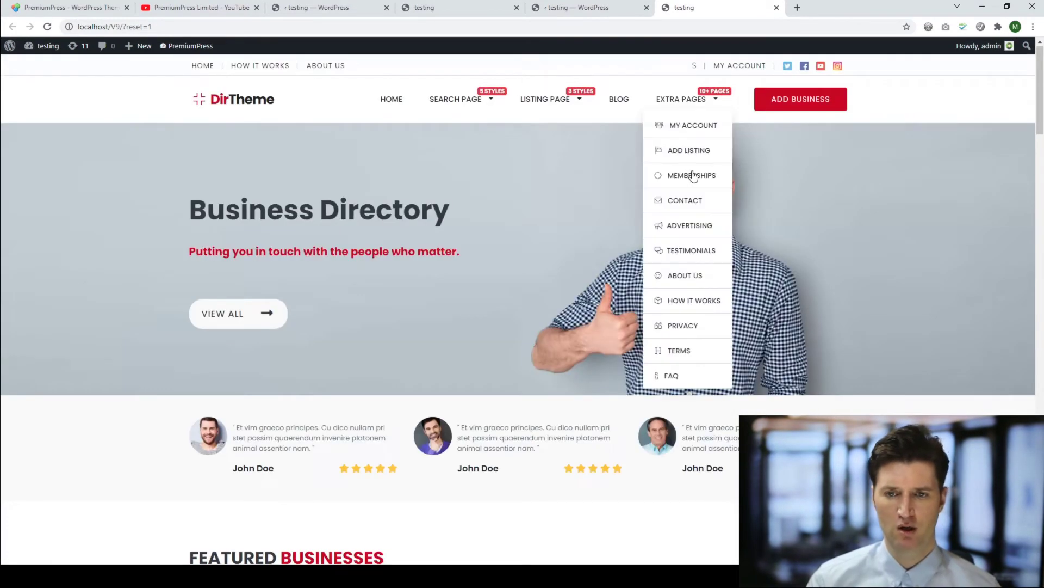
pyautogui.click(694, 175)
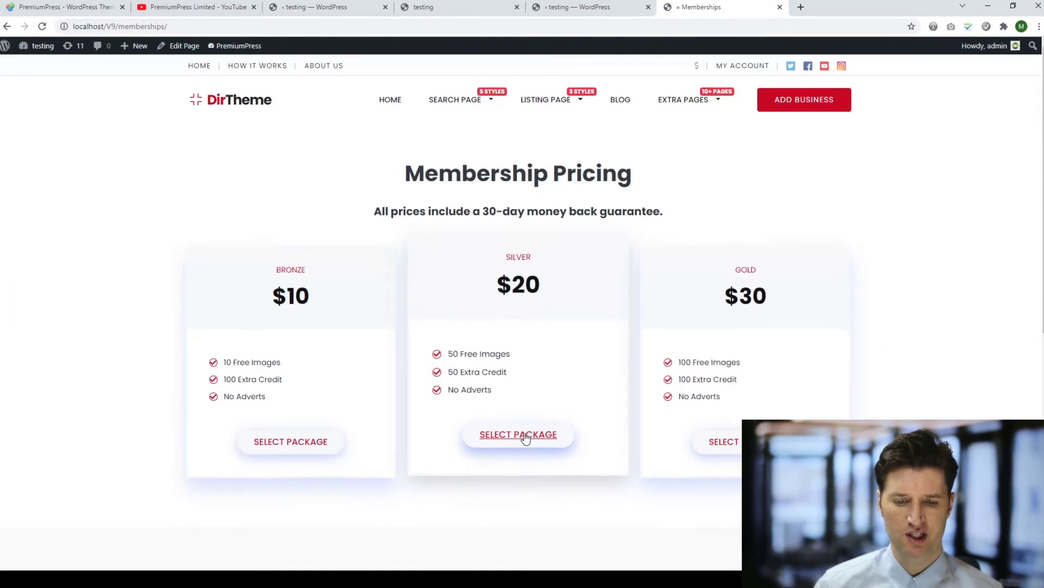
pyautogui.click(525, 438)
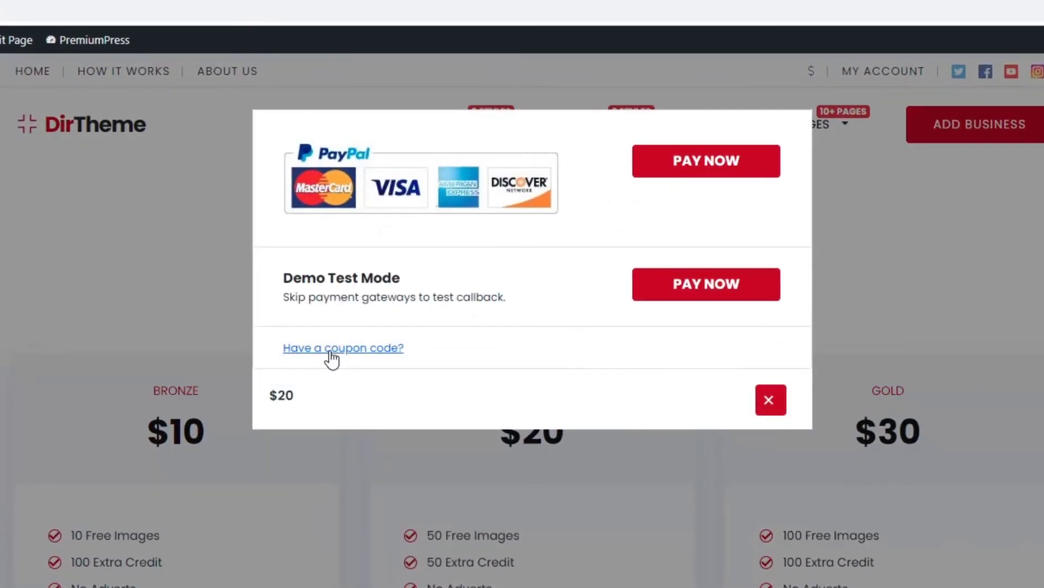
# Apply coupon code 'test' at checkout, bringing the Silver total to $10.00.
pyautogui.click(331, 350)
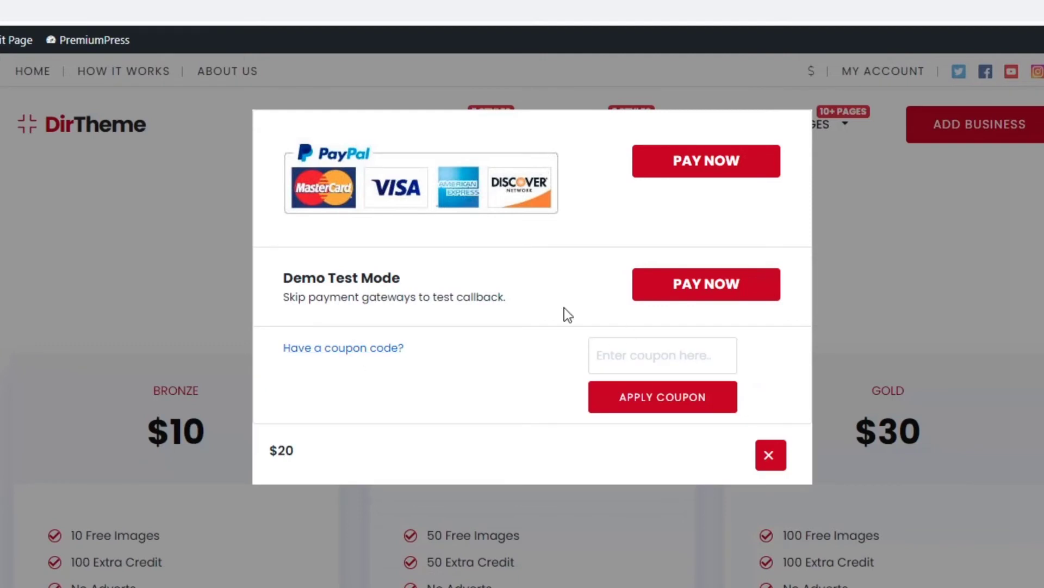
pyautogui.click(664, 358)
pyautogui.write('te')
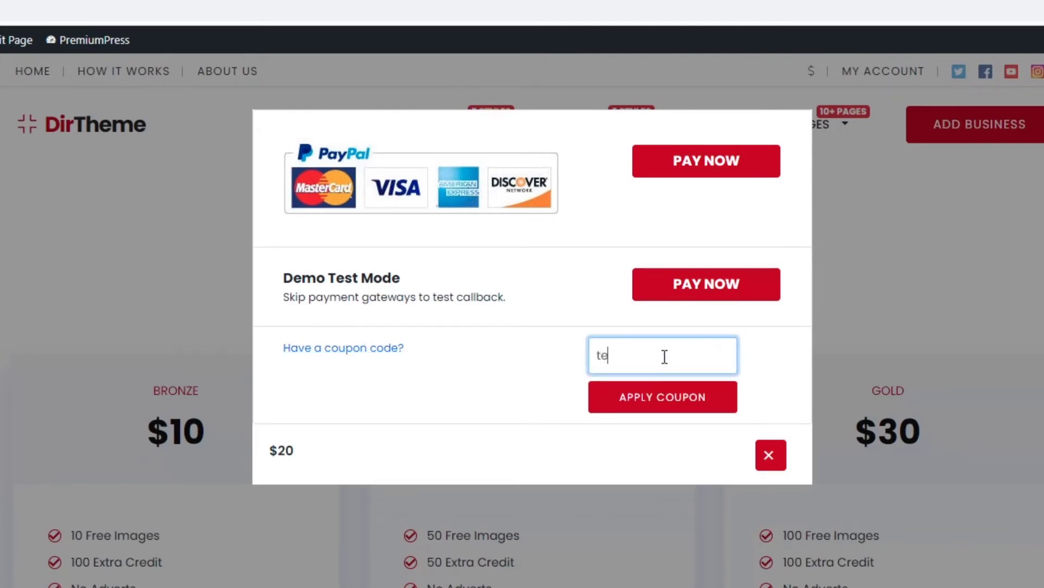
pyautogui.write('st')
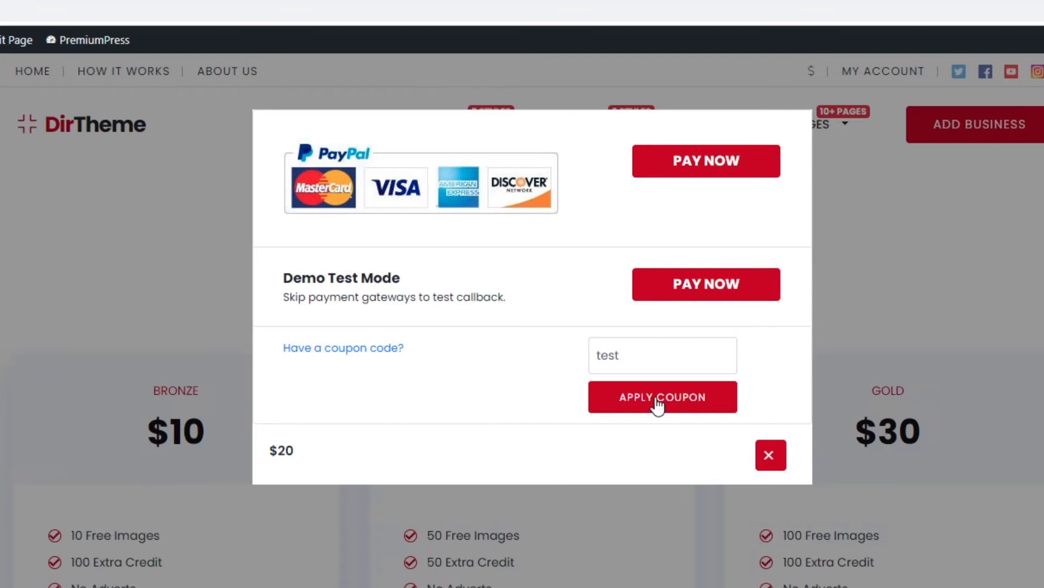
pyautogui.click(655, 401)
pyautogui.click(663, 113)
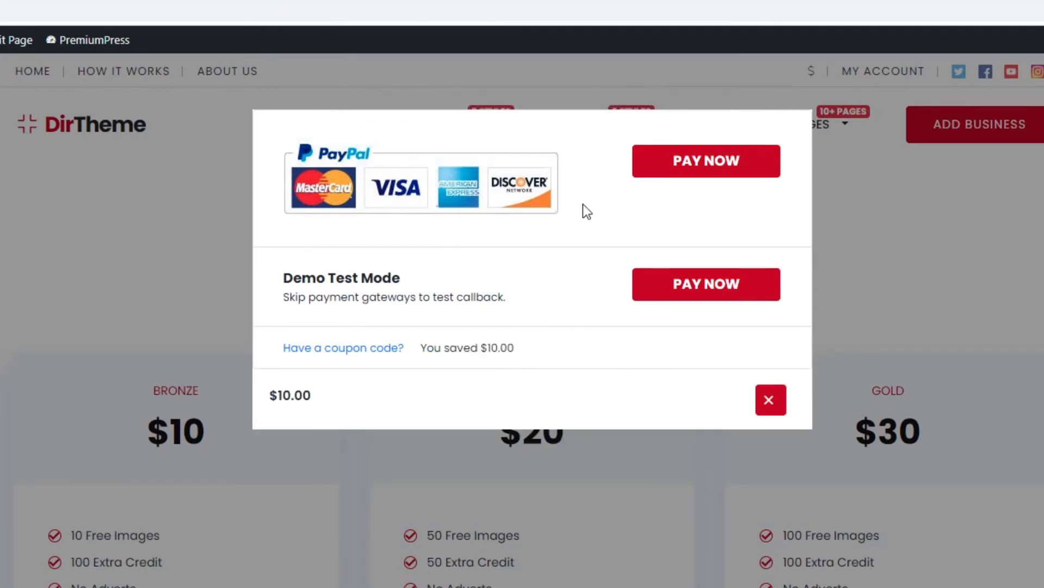
pyautogui.moveTo(518, 350); pyautogui.dragTo(439, 347)
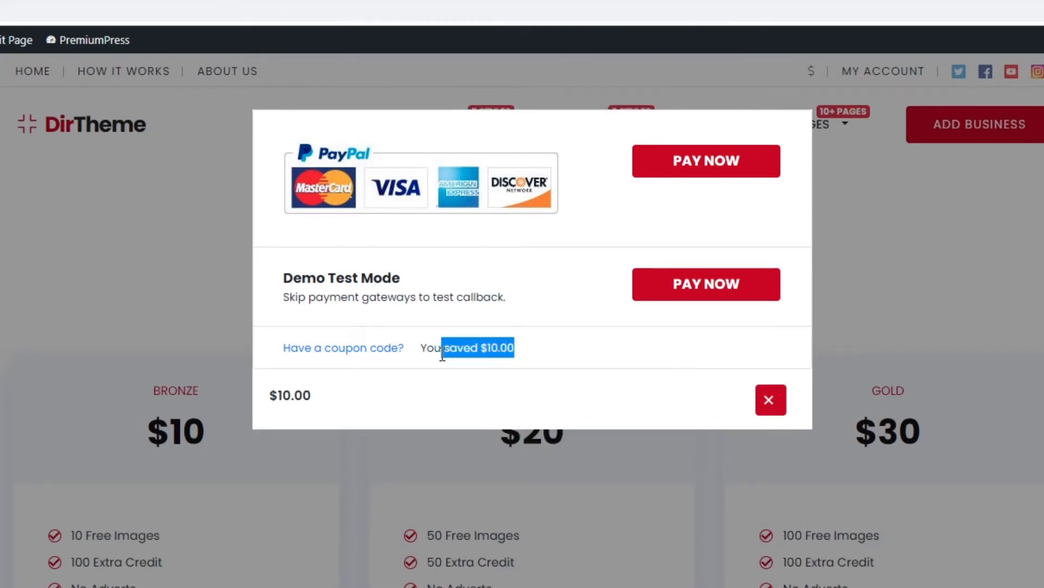
pyautogui.click(505, 345)
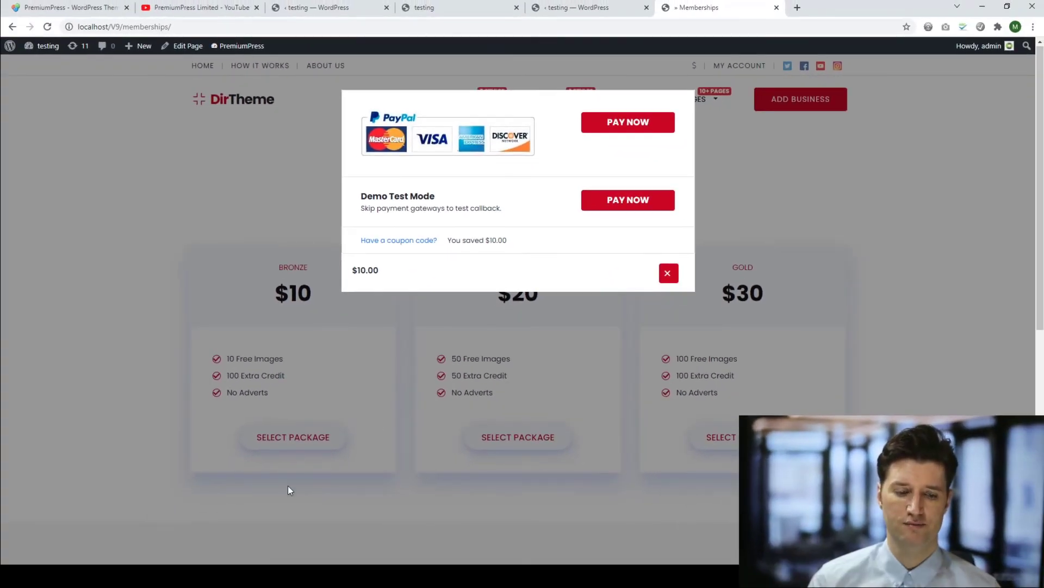
# Back in the admin tab, reload Checkout and open Coupons to confirm 'test' shows 1 use.
pyautogui.click(457, 7)
pyautogui.click(583, 8)
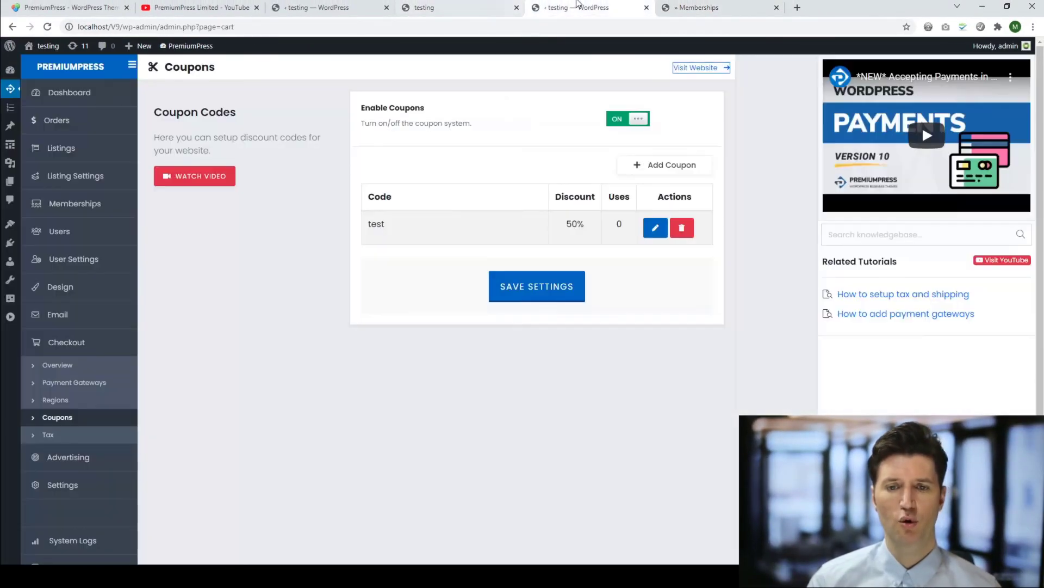
pyautogui.click(60, 360)
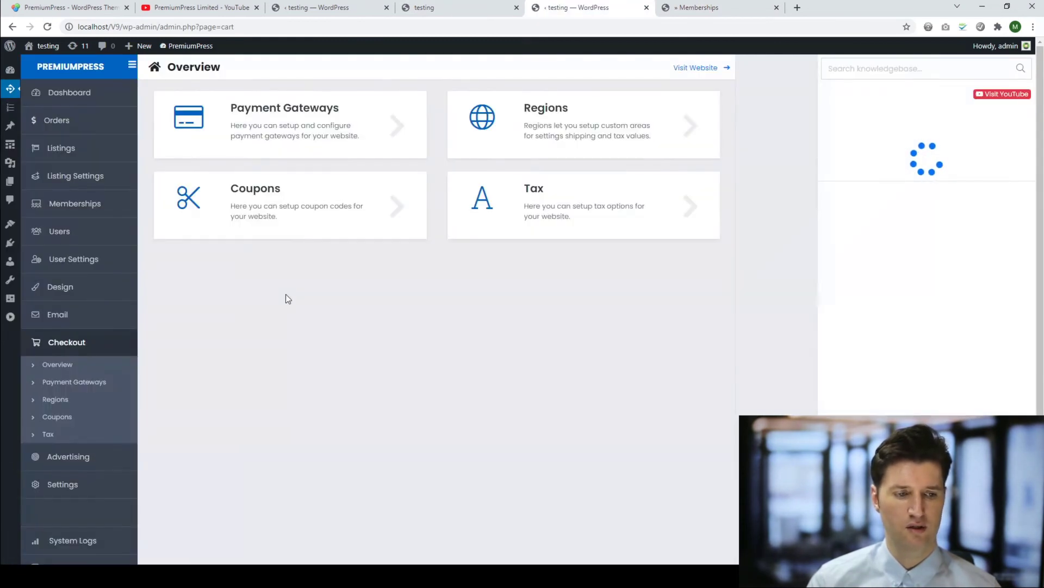
pyautogui.click(274, 210)
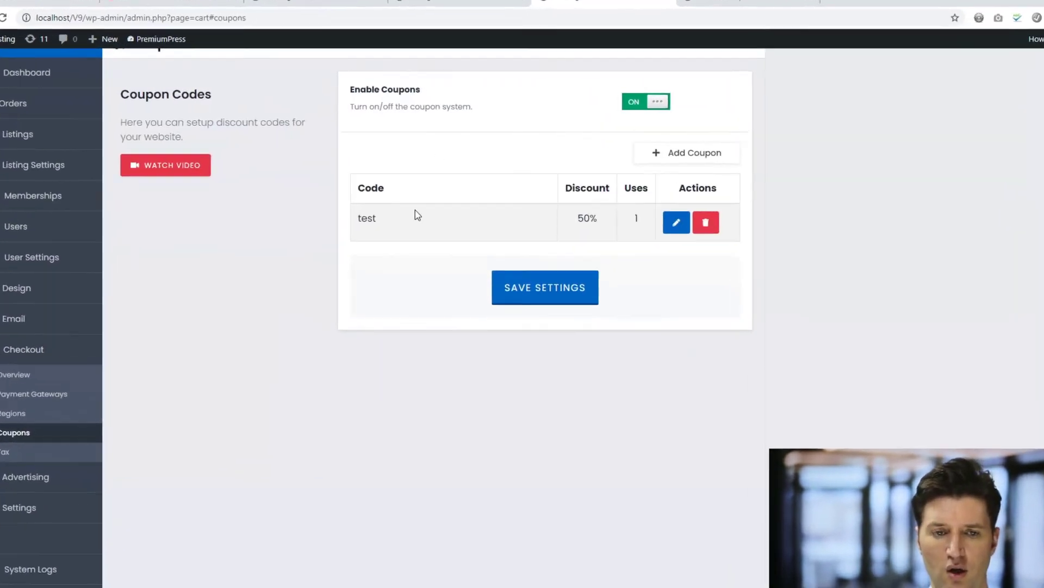